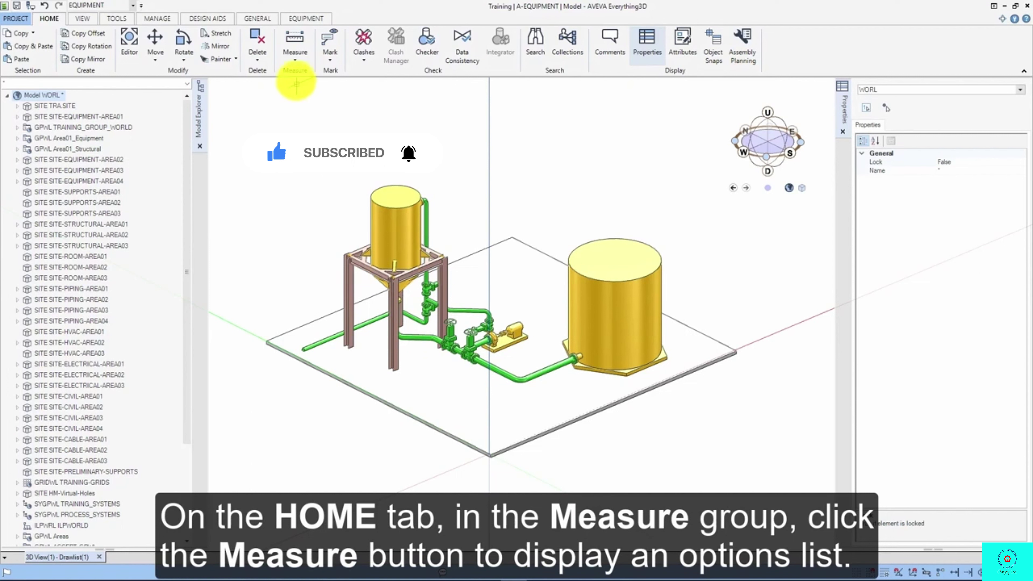
# - Start a Distance measurement from the Measure dropdown on the HOME tab
pyautogui.click(296, 58)
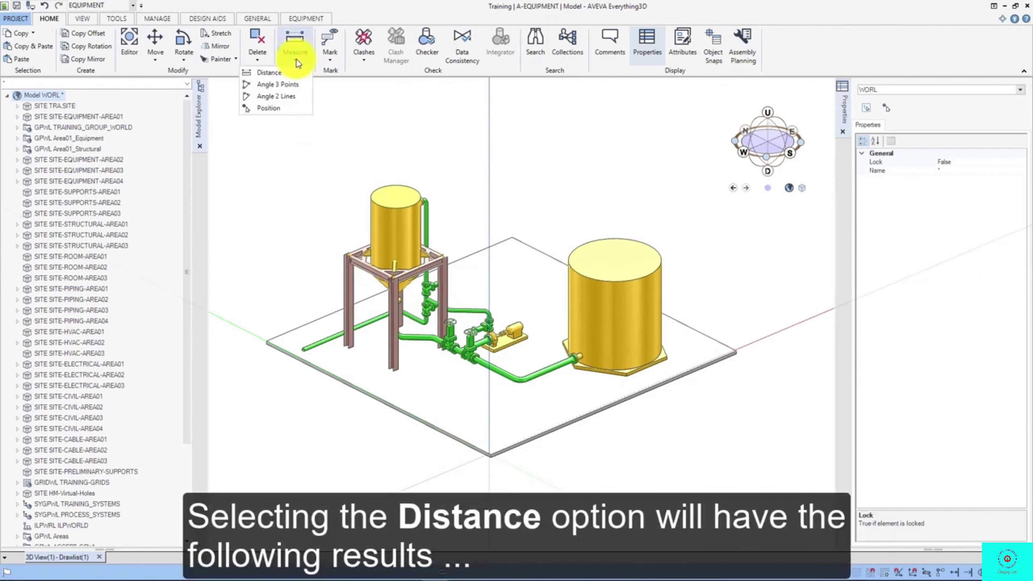
pyautogui.click(279, 73)
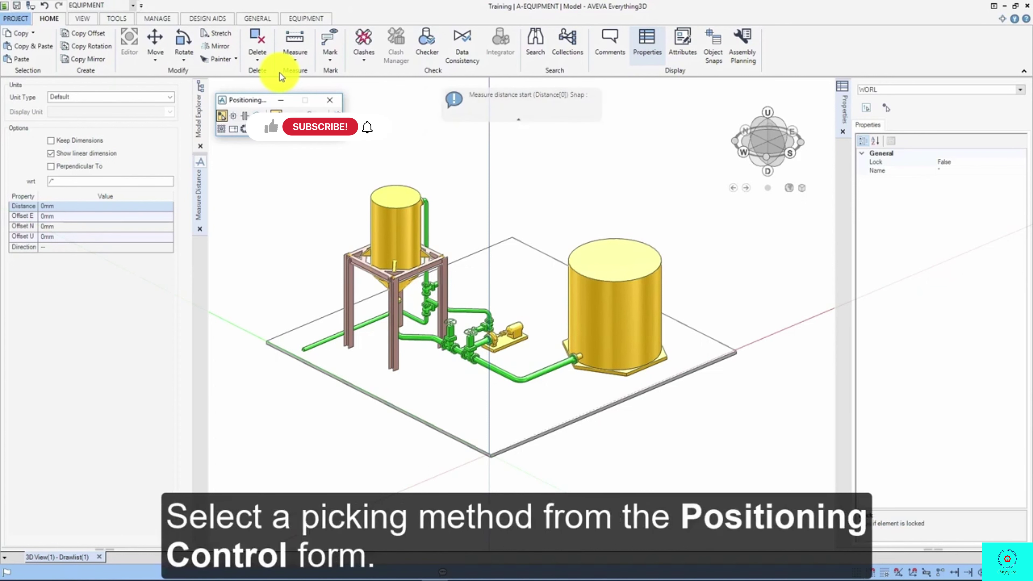
# - Choose a picking method and pick the hopper outlet nozzle as the distance start point
pyautogui.click(233, 117)
pyautogui.click(397, 306)
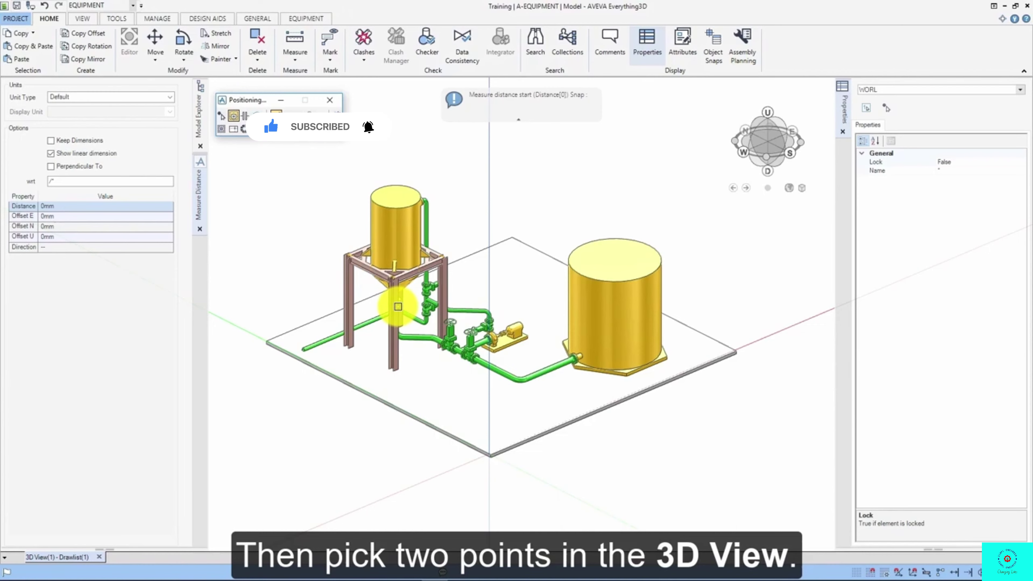
pyautogui.scroll(2, 397, 301)
pyautogui.scroll(2, 394, 297)
pyautogui.scroll(2, 389, 296)
pyautogui.scroll(1, 389, 296)
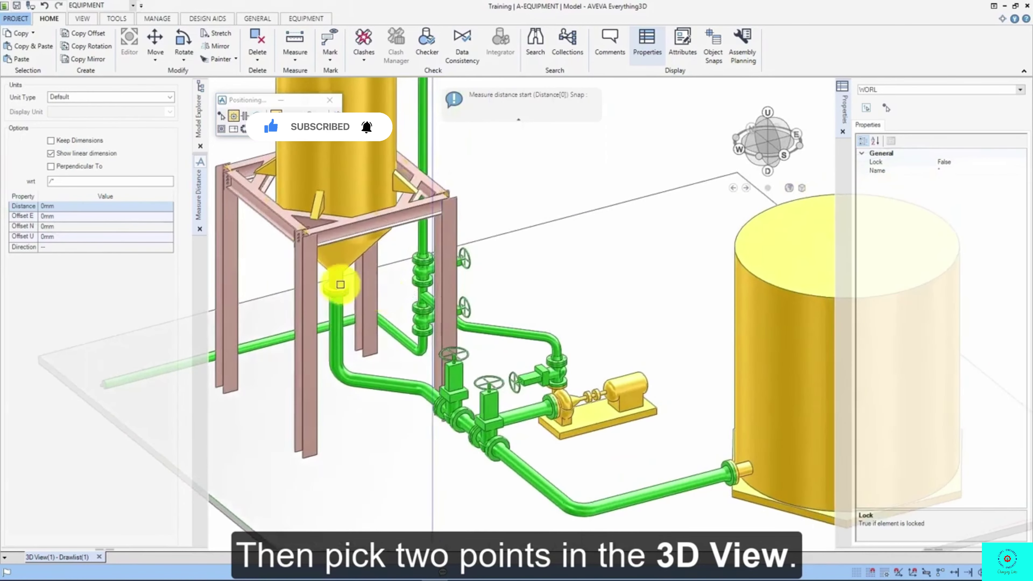
pyautogui.scroll(2, 341, 285)
pyautogui.scroll(1, 342, 297)
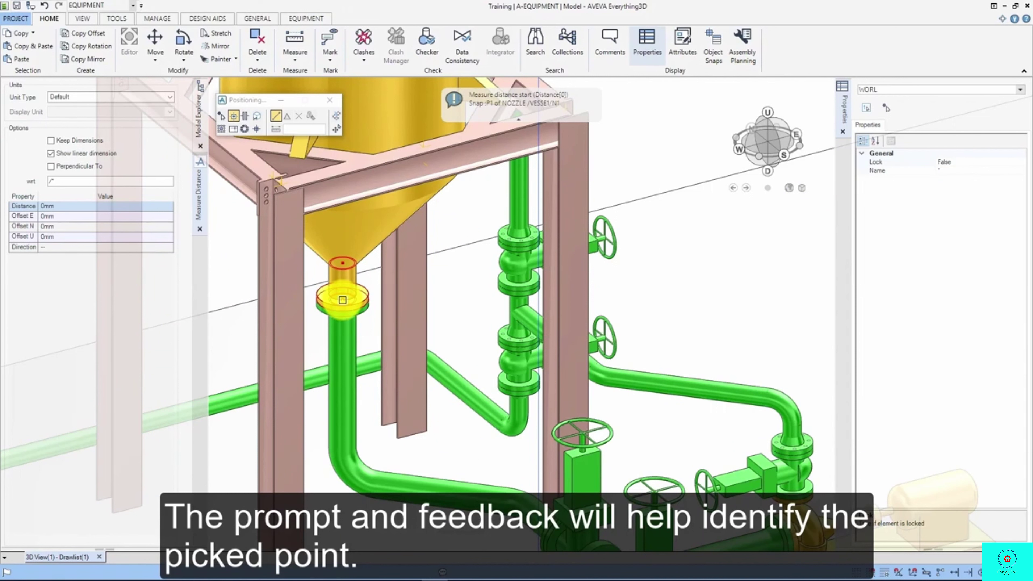
pyautogui.click(342, 300)
pyautogui.scroll(-2, 341, 295)
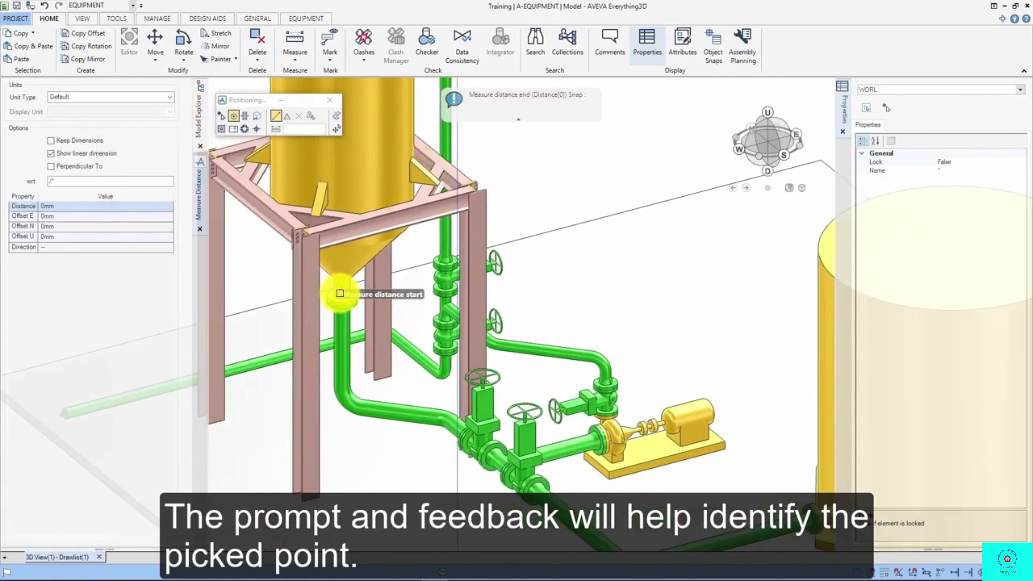
pyautogui.scroll(2, 618, 419)
pyautogui.scroll(2, 618, 419)
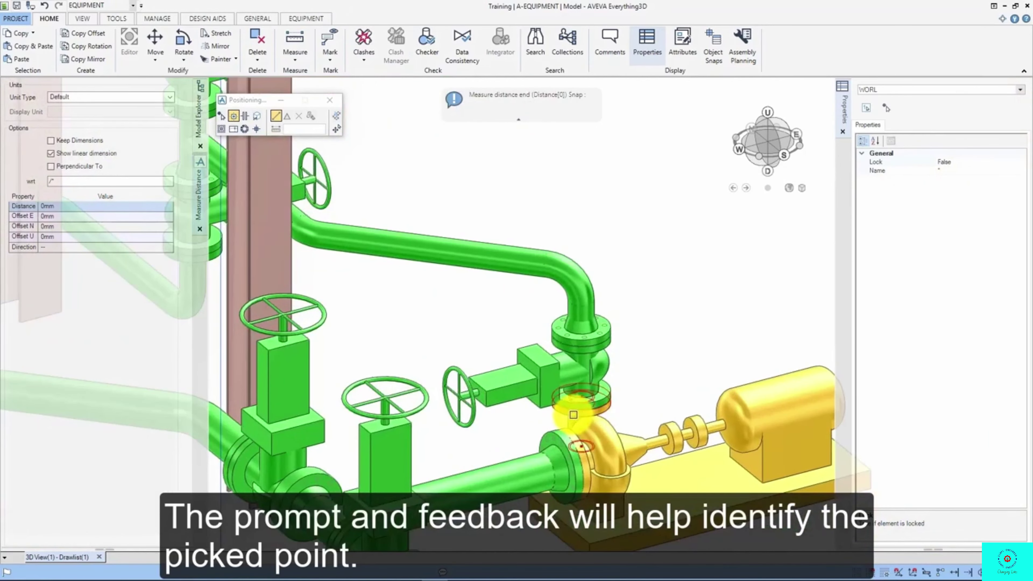
# - Pick the pump discharge nozzle as end point, measuring 2986.38mm between the nozzles
pyautogui.click(581, 397)
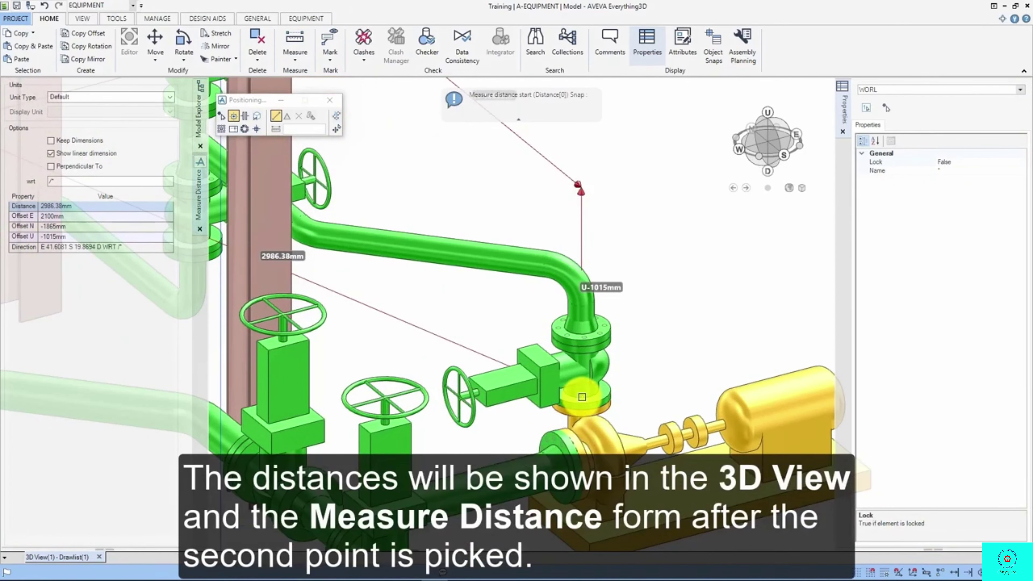
pyautogui.scroll(-2, 649, 447)
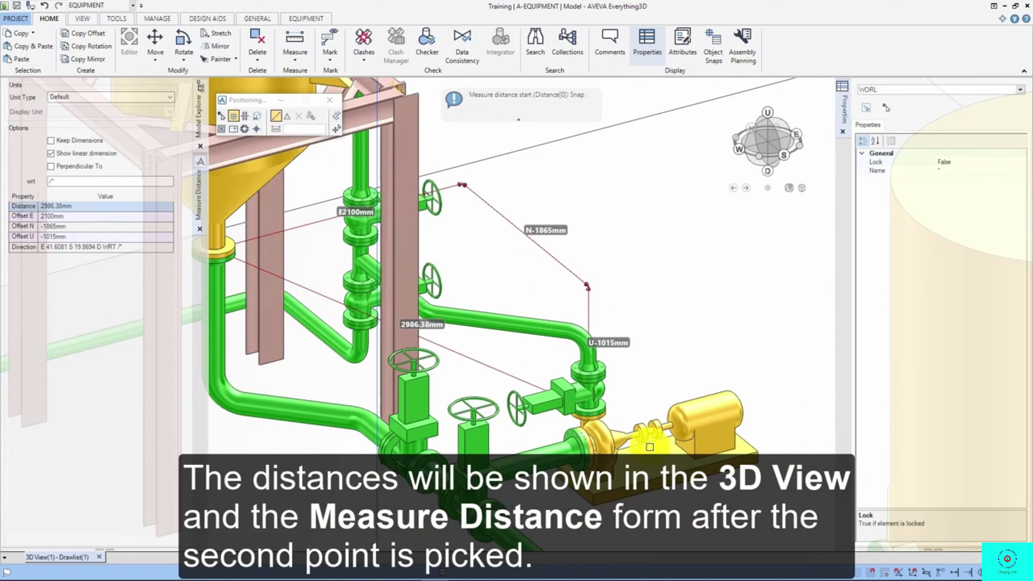
pyautogui.scroll(-3, 650, 447)
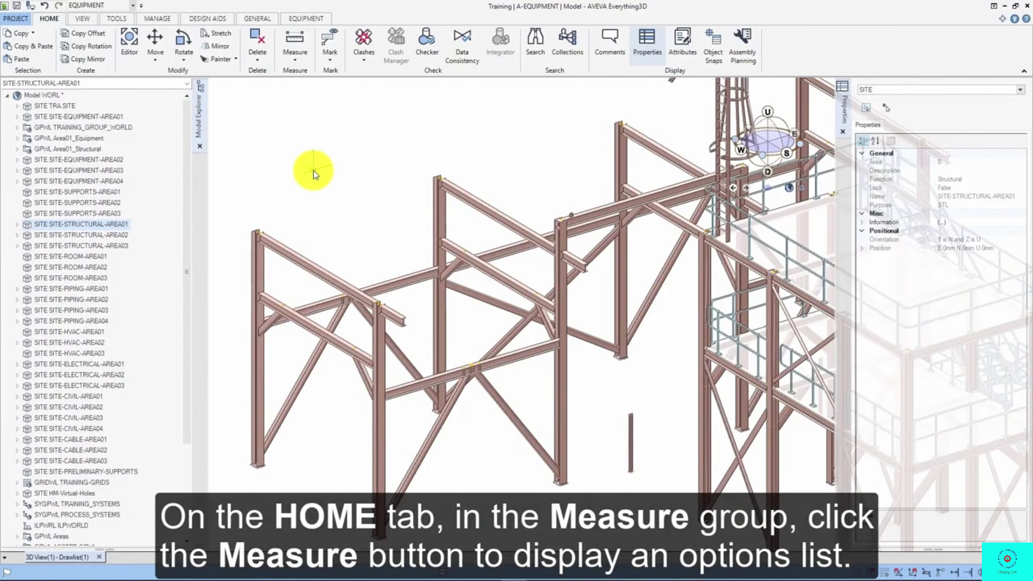
# - Start an Angle 3 Points measurement from the Measure dropdown
pyautogui.click(294, 60)
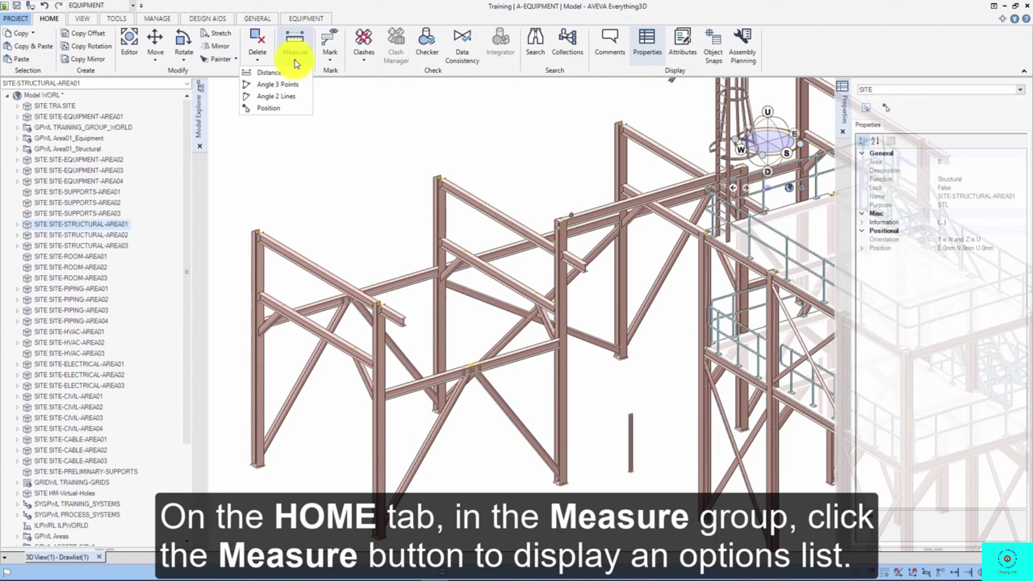
pyautogui.click(294, 85)
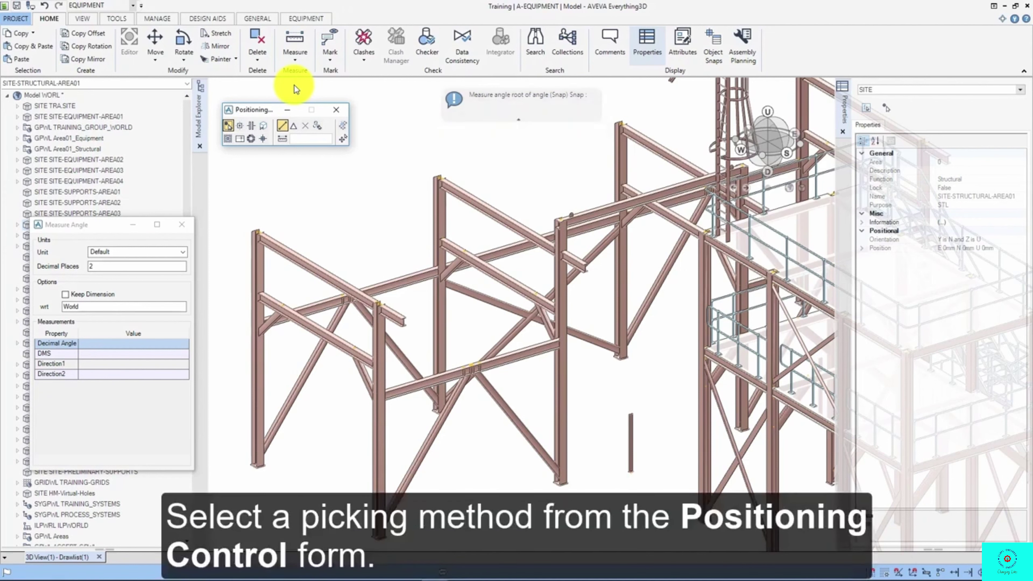
# - Set point picking to Intersection mode and zoom in on the crossing bracings
pyautogui.click(252, 126)
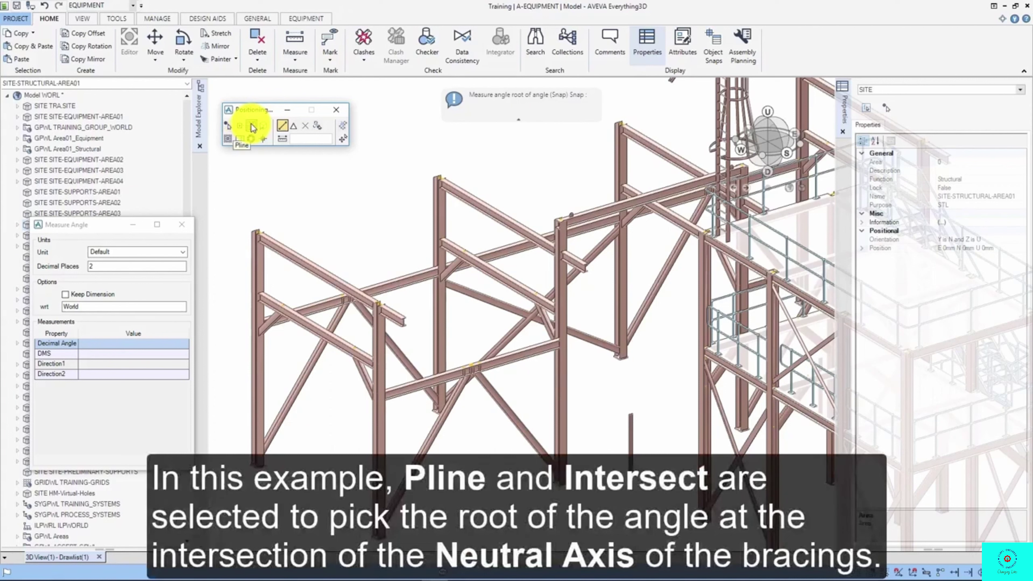
pyautogui.click(305, 127)
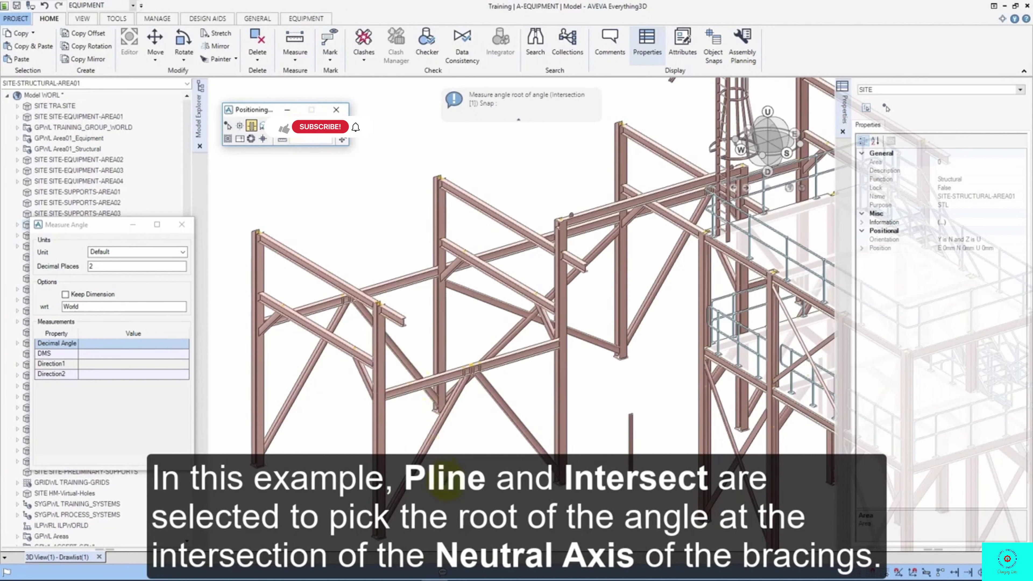
pyautogui.scroll(2, 455, 456)
pyautogui.scroll(2, 454, 438)
pyautogui.scroll(2, 432, 434)
pyautogui.scroll(2, 468, 407)
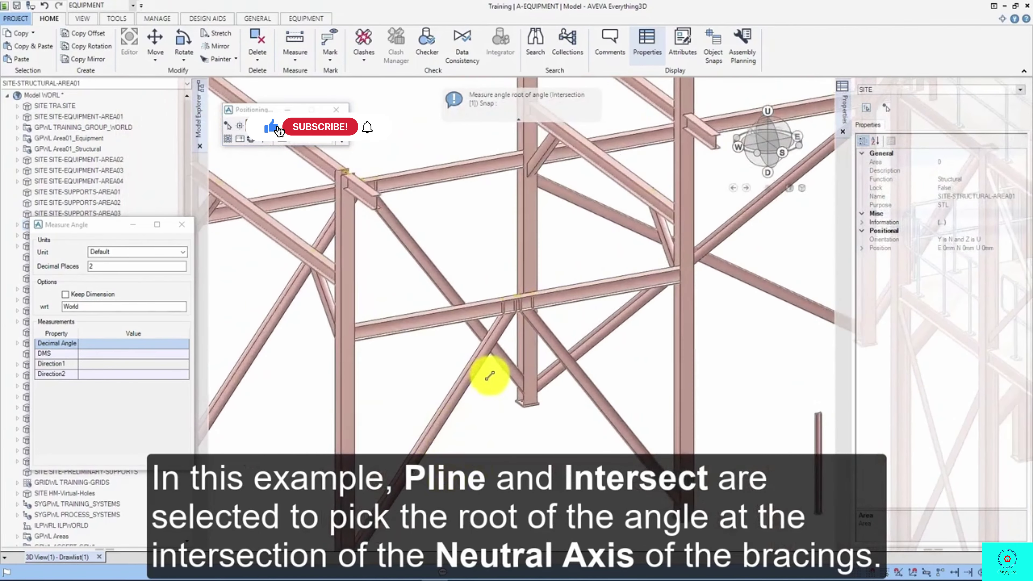
pyautogui.scroll(2, 494, 379)
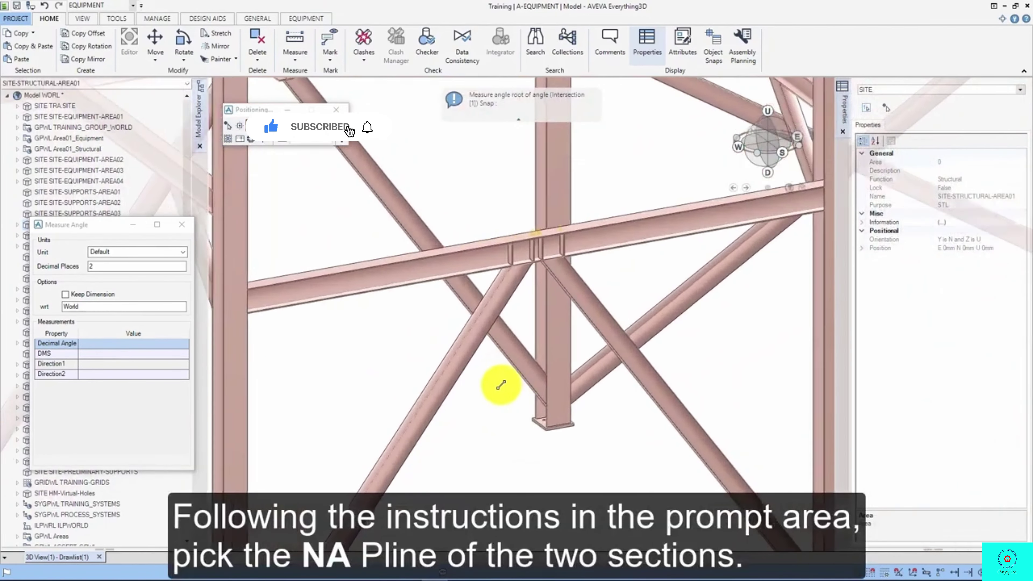
pyautogui.scroll(2, 494, 384)
pyautogui.scroll(2, 492, 381)
pyautogui.scroll(2, 490, 369)
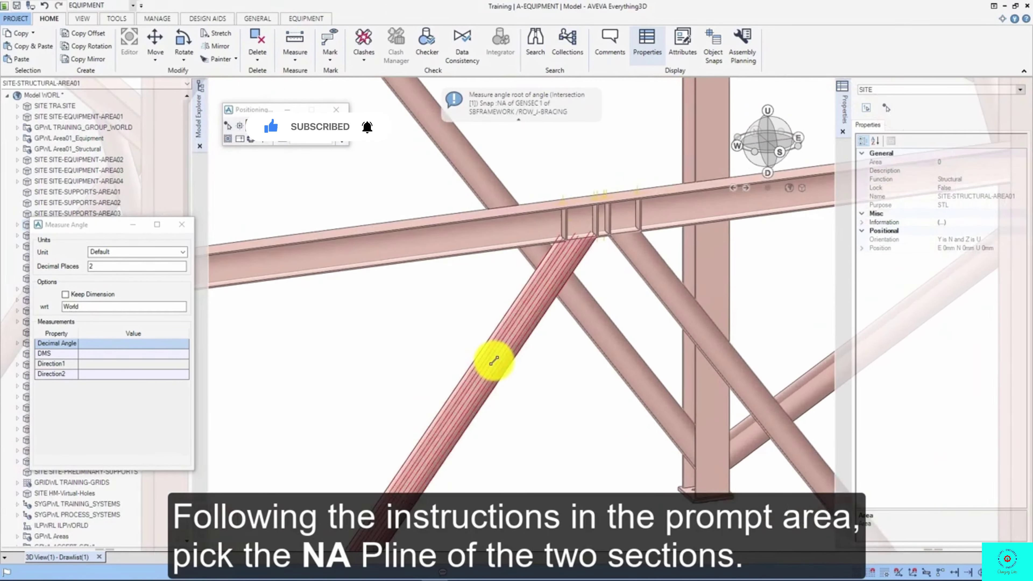
# - Pick the NA plines of both bracing sections to root the angle at their intersection
pyautogui.click(494, 360)
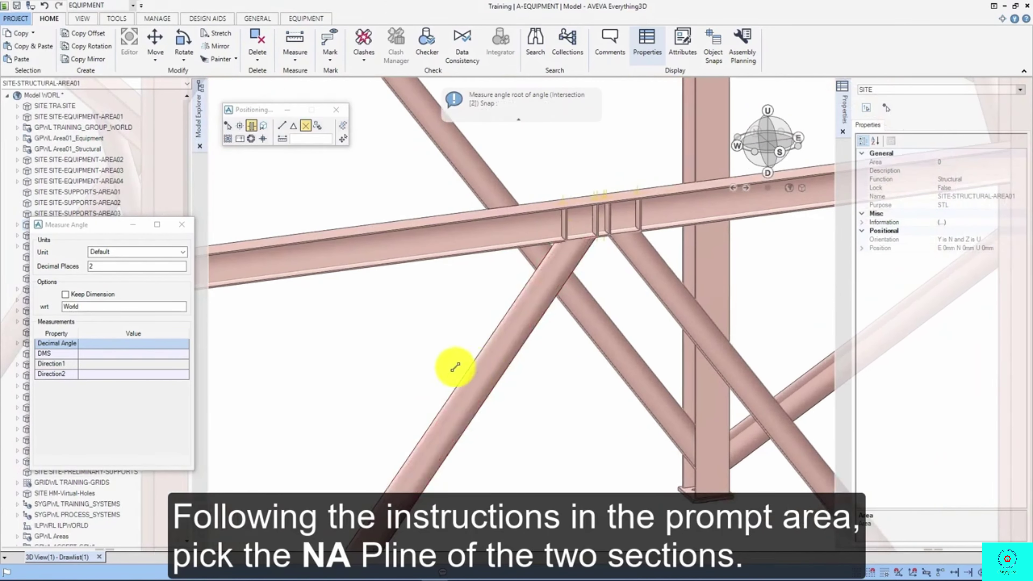
pyautogui.scroll(-3, 472, 366)
pyautogui.scroll(2, 639, 339)
pyautogui.scroll(2, 503, 305)
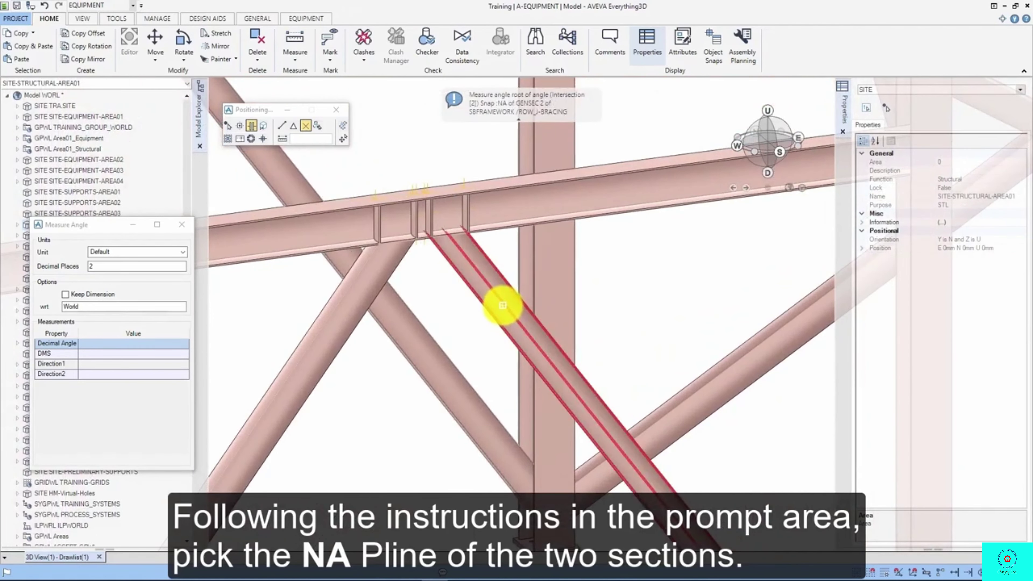
pyautogui.click(504, 306)
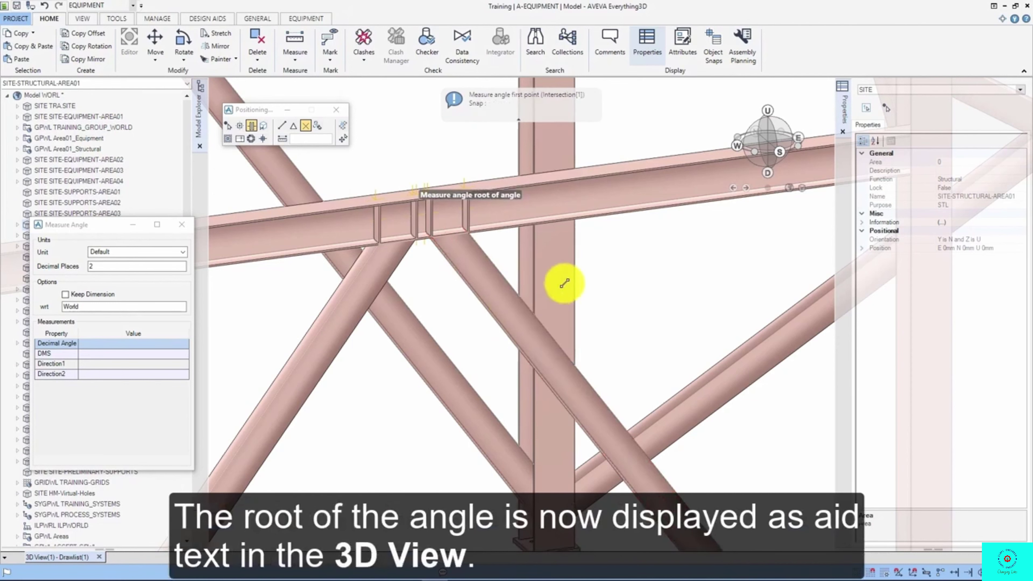
# - Switch the Positioning Control picking mode to Pline/Snap
pyautogui.scroll(-2, 596, 250)
pyautogui.scroll(-1, 596, 250)
pyautogui.scroll(-1, 596, 250)
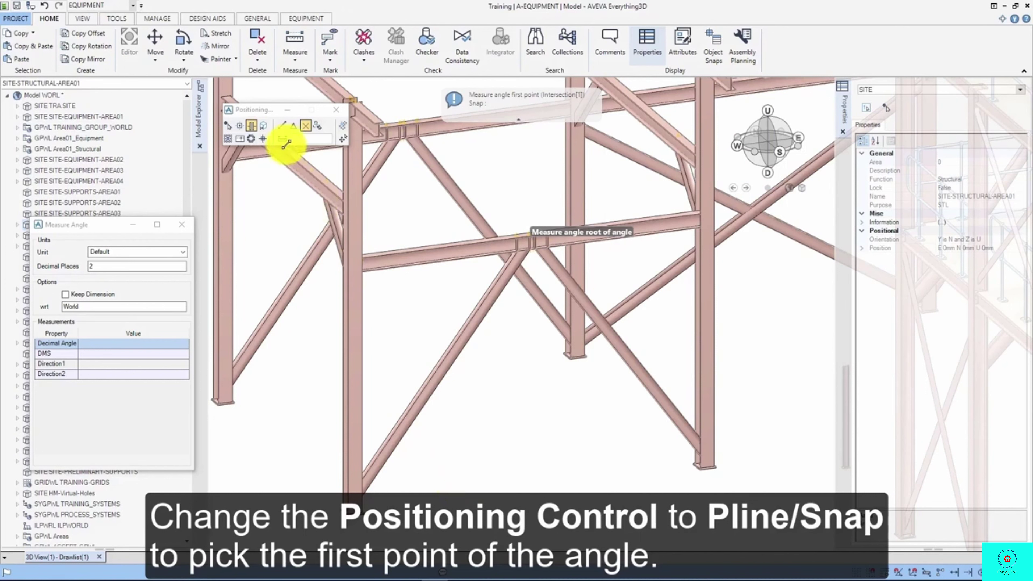
pyautogui.click(282, 127)
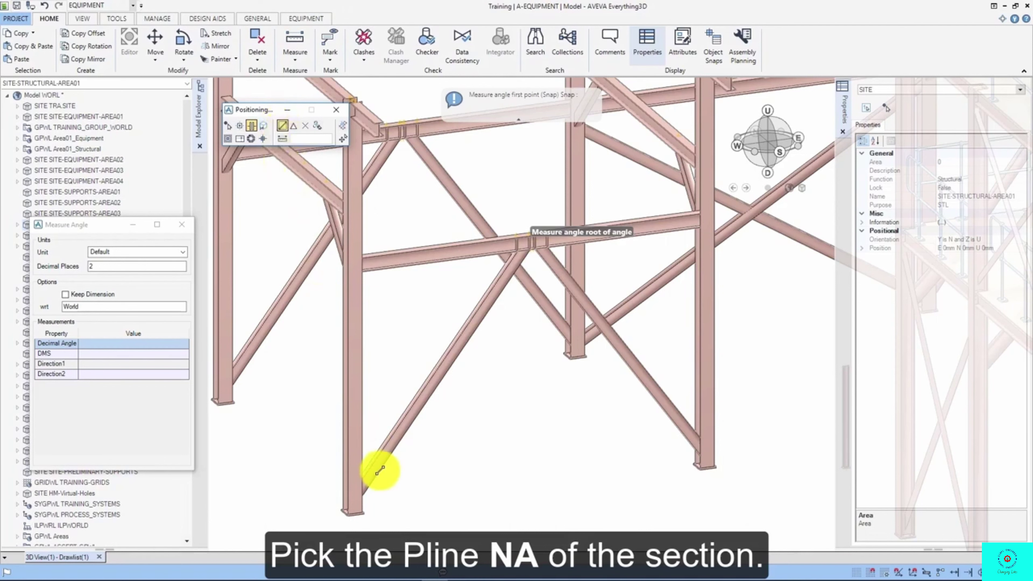
# - Place the angle's first point on the lower-left brace's NA pline
pyautogui.scroll(3, 387, 484)
pyautogui.scroll(2, 387, 478)
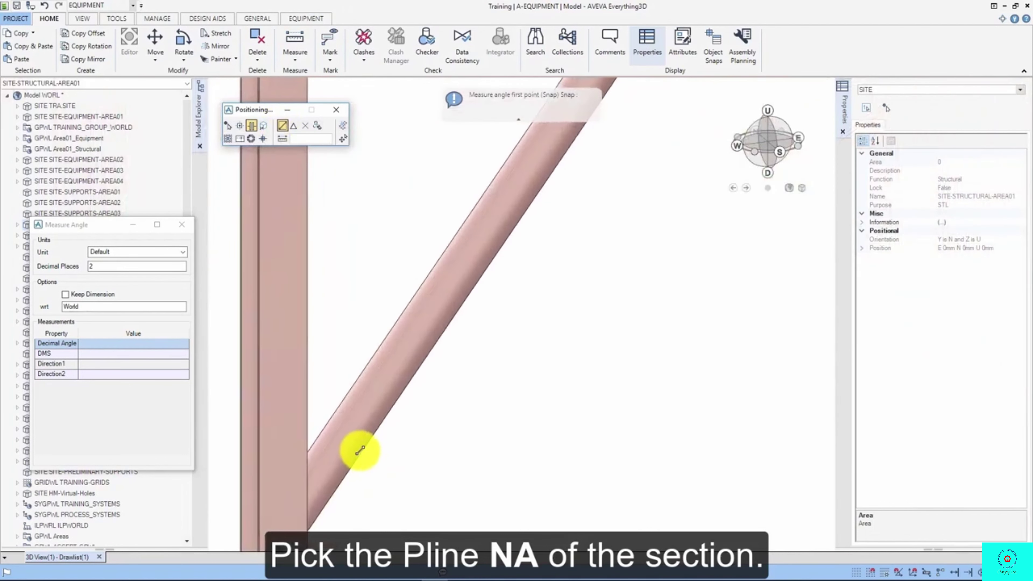
pyautogui.moveTo(368, 441); pyautogui.dragTo(335, 425, button='middle')
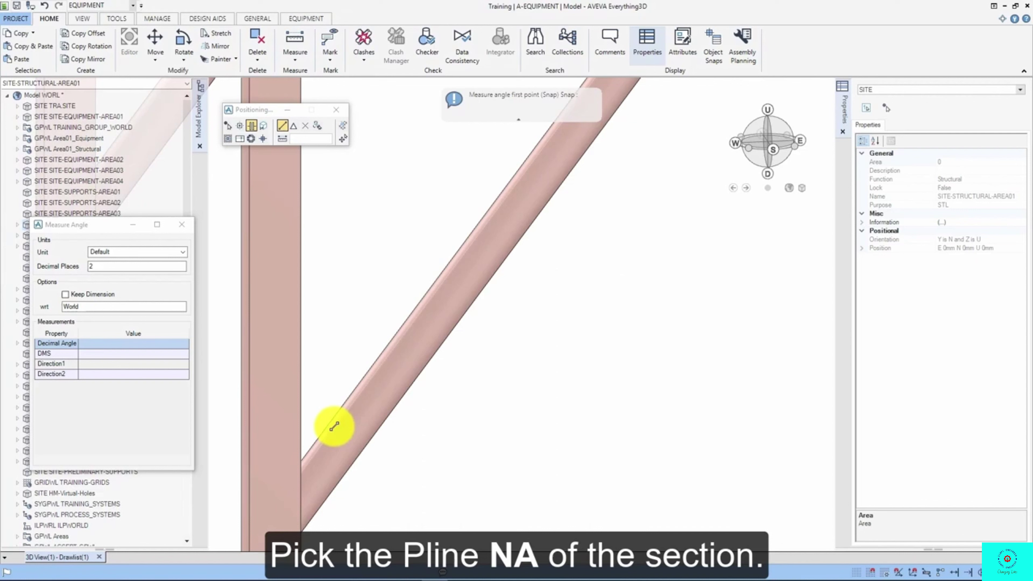
pyautogui.click(347, 436)
pyautogui.scroll(-3, 342, 434)
pyautogui.scroll(-3, 321, 430)
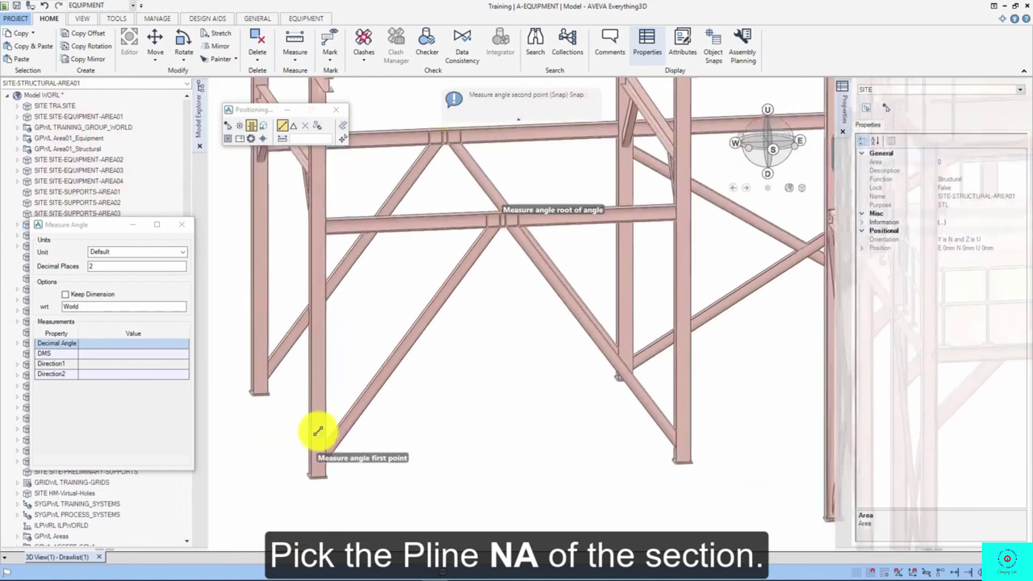
pyautogui.scroll(2, 569, 421)
pyautogui.scroll(2, 593, 415)
pyautogui.scroll(2, 578, 418)
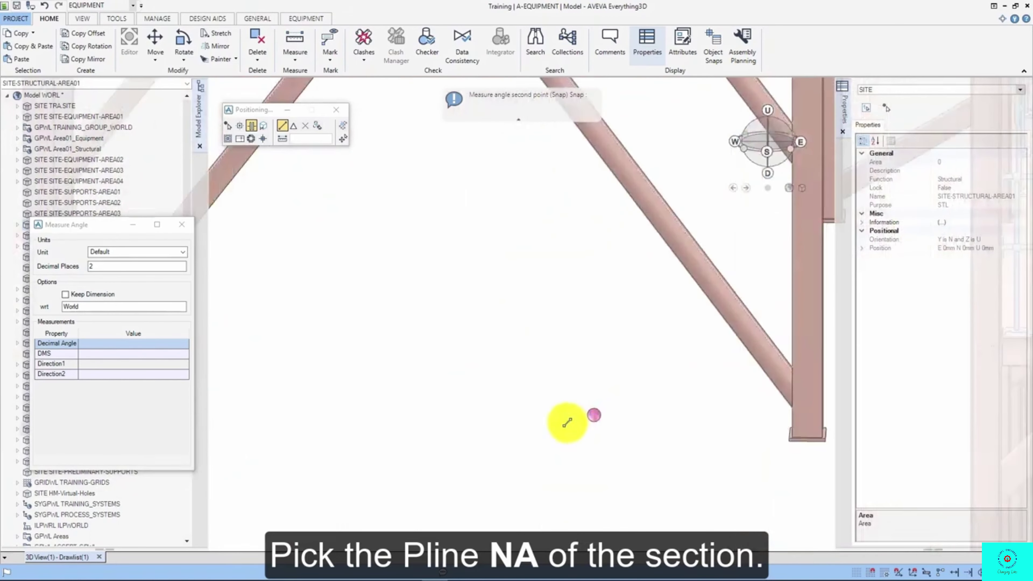
pyautogui.scroll(2, 777, 337)
pyautogui.scroll(2, 732, 333)
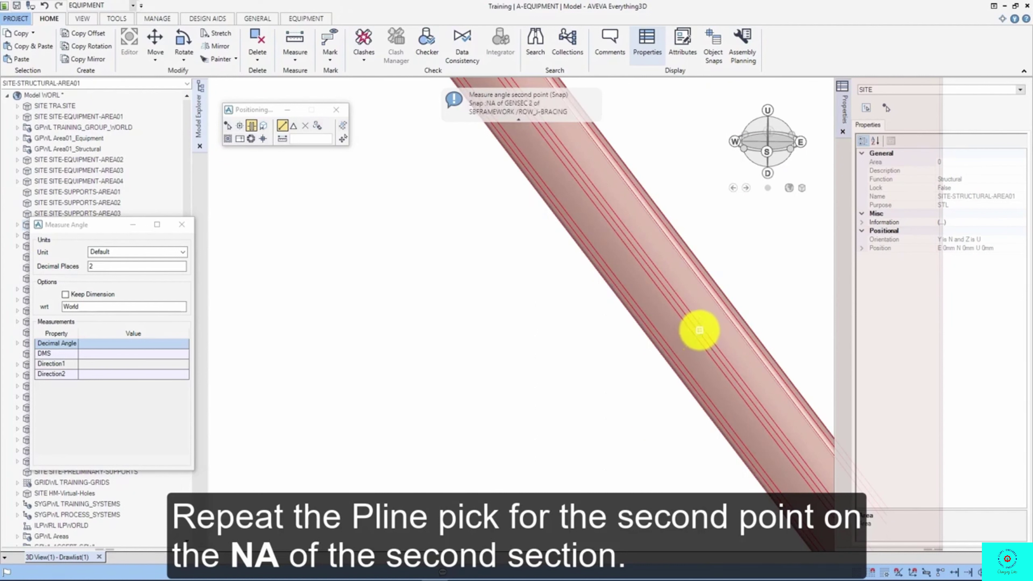
# - Pick the second brace's NA pline and zoom out to view the 73.36° angle arc
pyautogui.click(698, 330)
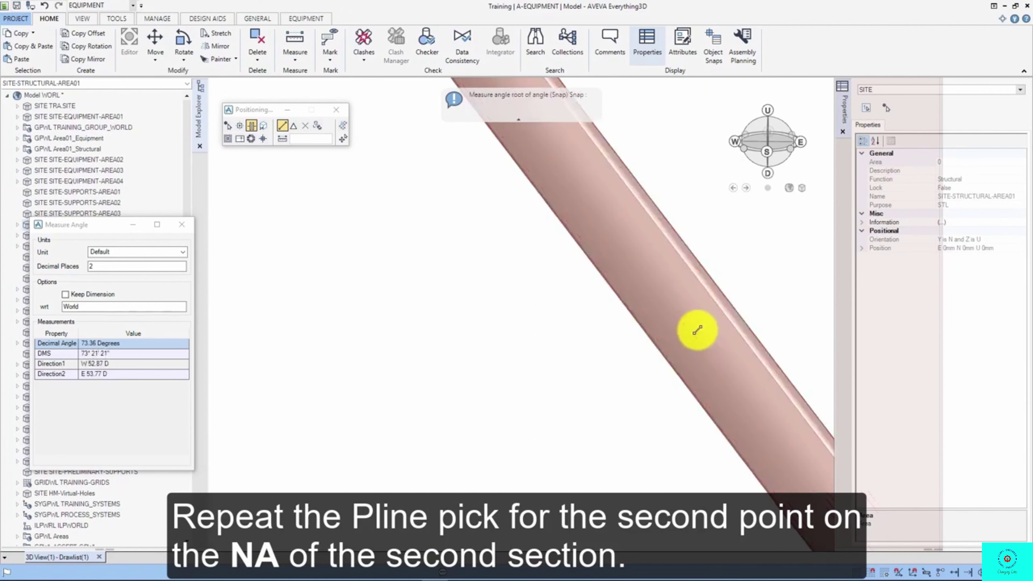
pyautogui.scroll(-2, 697, 330)
pyautogui.scroll(-2, 721, 411)
pyautogui.scroll(-2, 721, 412)
pyautogui.scroll(-1, 722, 427)
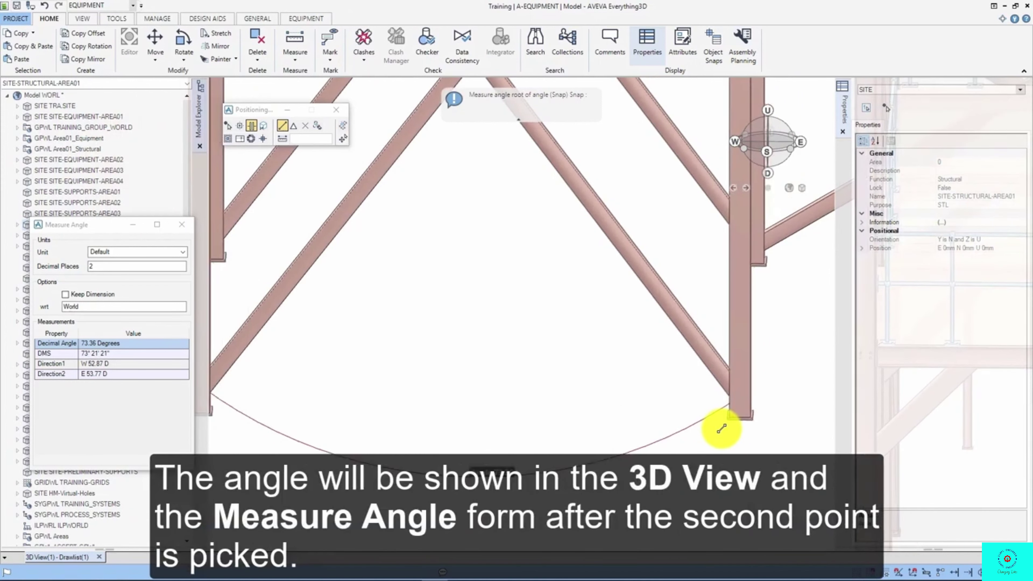
pyautogui.scroll(-1, 722, 429)
pyautogui.scroll(-1, 722, 427)
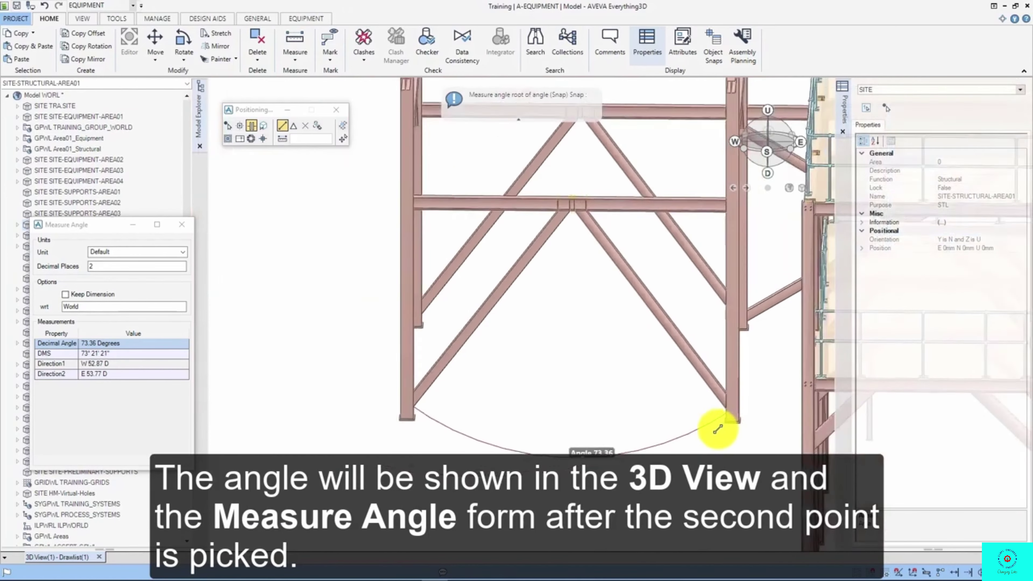
pyautogui.scroll(-1, 692, 423)
pyautogui.scroll(-1, 667, 423)
pyautogui.scroll(-1, 693, 425)
pyautogui.scroll(-2, 664, 438)
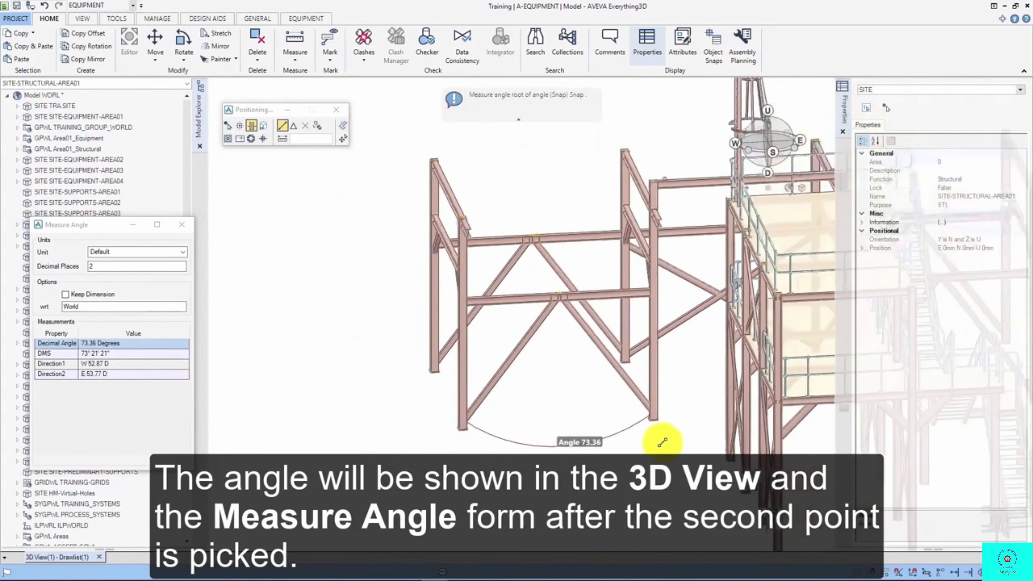
pyautogui.scroll(-1, 727, 423)
pyautogui.scroll(-1, 752, 427)
pyautogui.scroll(1, 736, 423)
pyautogui.scroll(1, 730, 422)
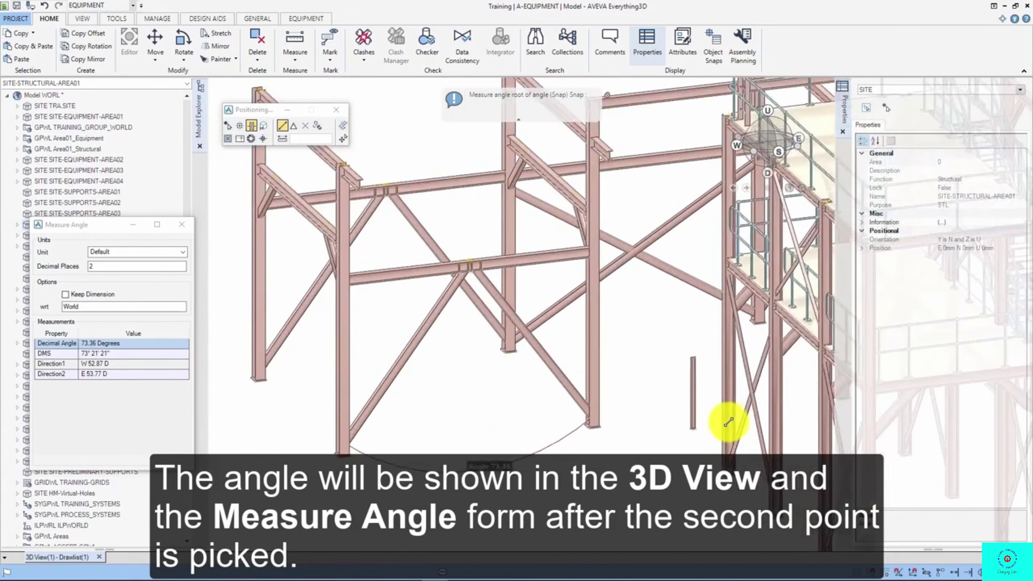